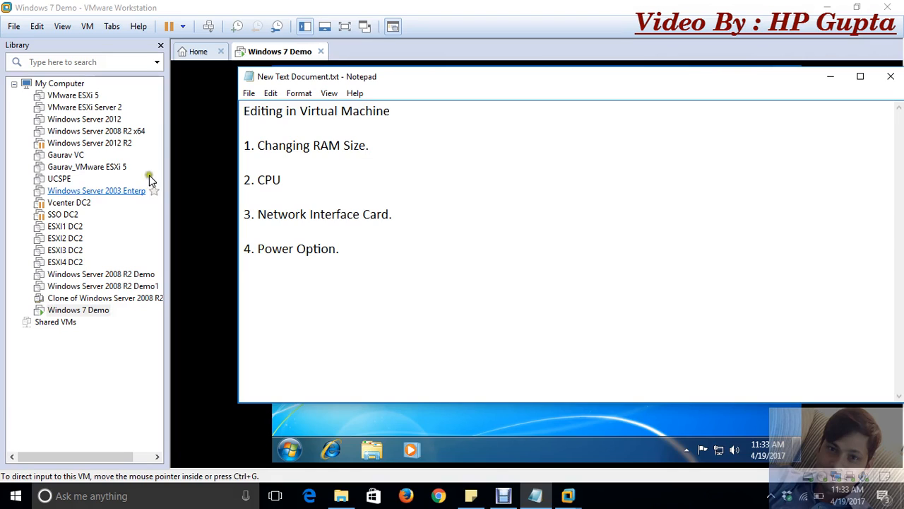
# - Review the Notepad list of virtual machine editing topics, from RAM size to power options, and minimize it
pyautogui.click(391, 214)
pyautogui.moveTo(392, 215); pyautogui.dragTo(247, 214)
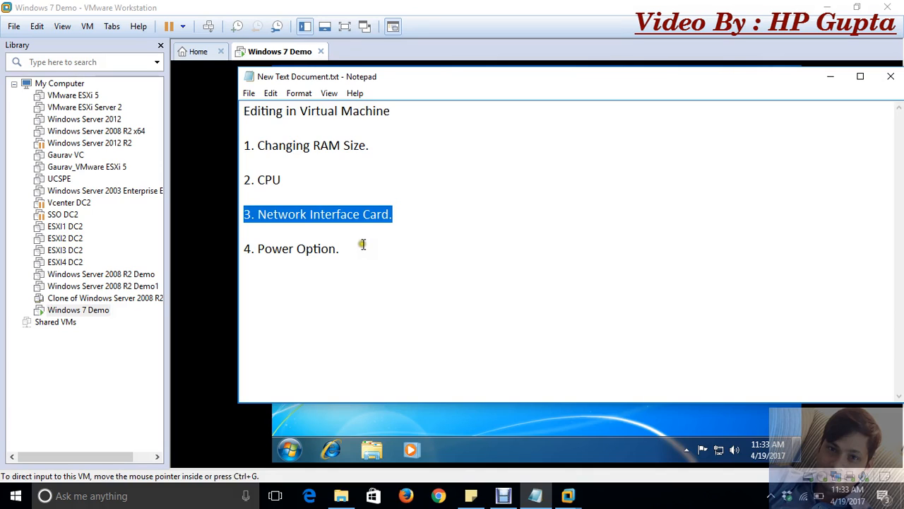
pyautogui.moveTo(356, 254); pyautogui.dragTo(245, 116)
pyautogui.click(448, 174)
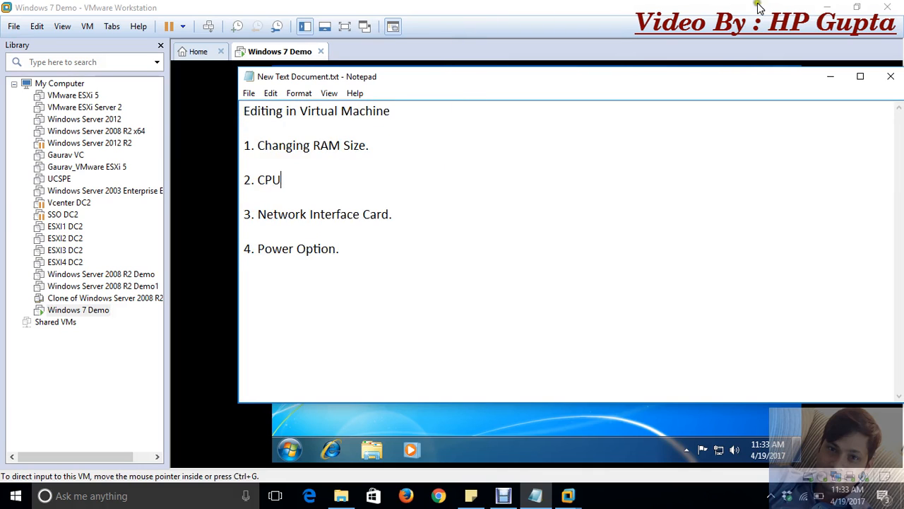
pyautogui.click(830, 81)
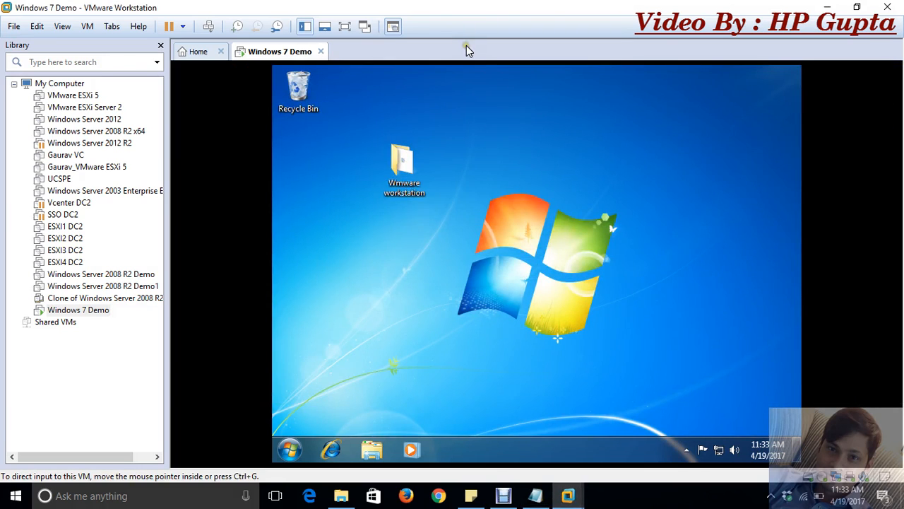
# - Examine the power options available for the running Windows 7 Demo virtual machine
pyautogui.rightClick(275, 57)
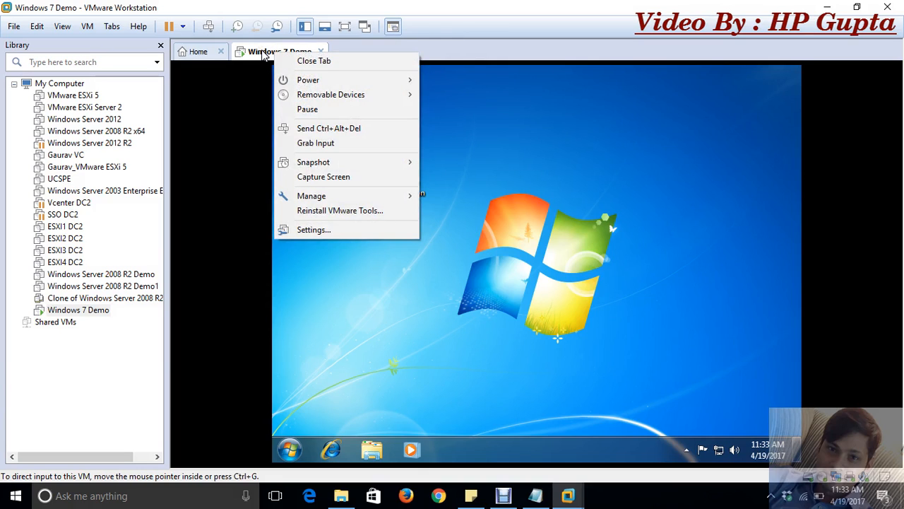
pyautogui.click(81, 315)
pyautogui.rightClick(82, 314)
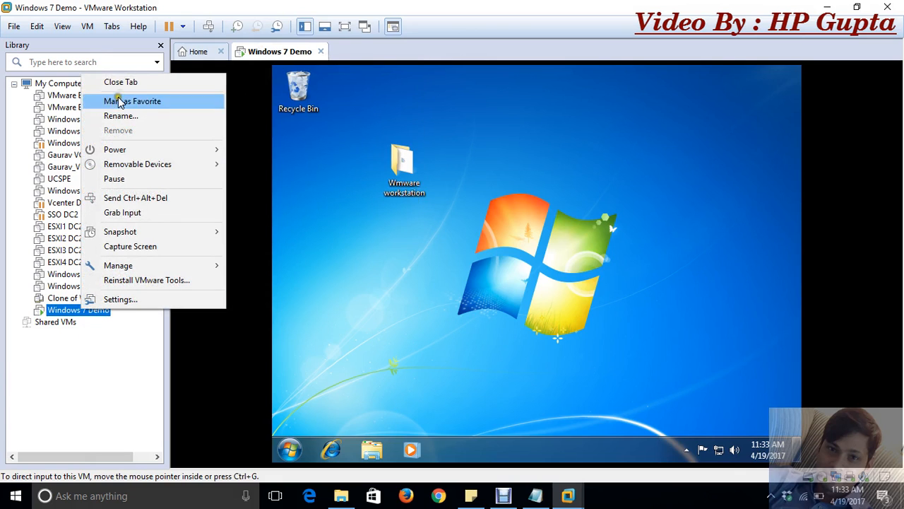
pyautogui.moveTo(132, 151)
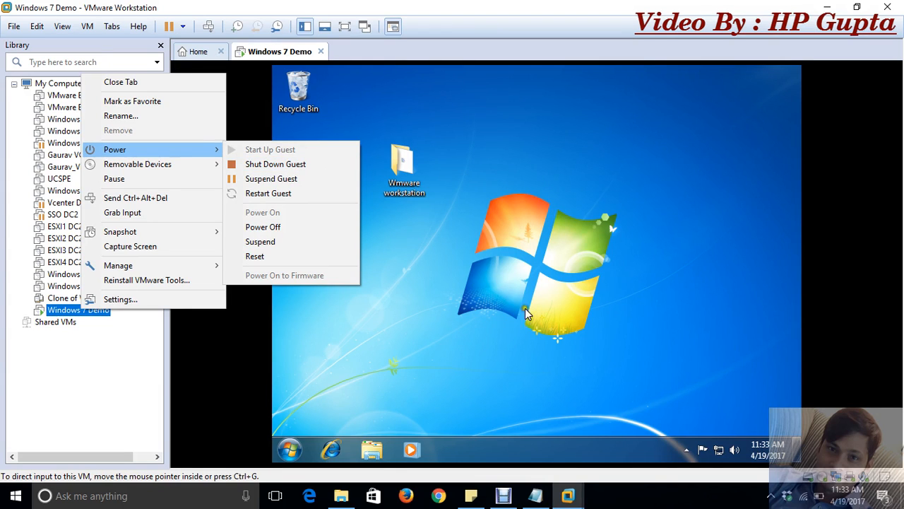
pyautogui.click(458, 280)
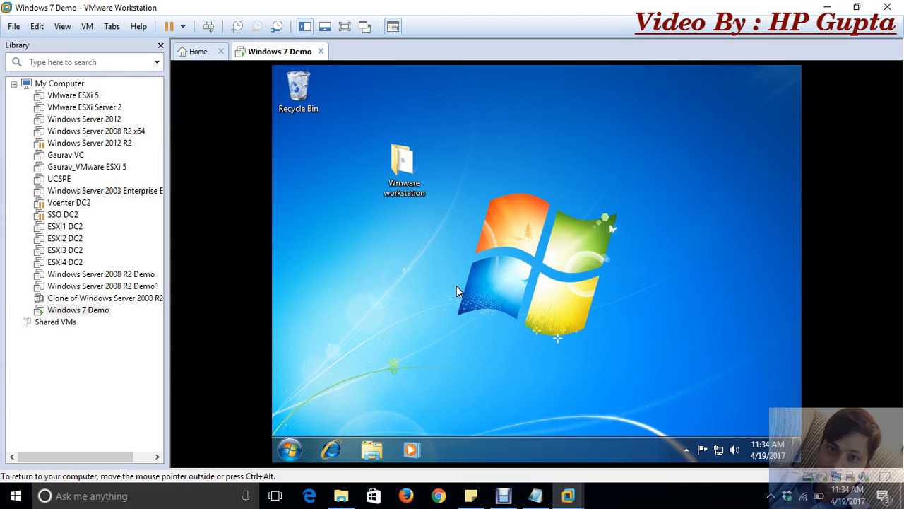
# - Open the Start menu inside the Windows 7 guest and compare the Shut Down Guest and Suspend Guest options in Workstation
pyautogui.click(291, 449)
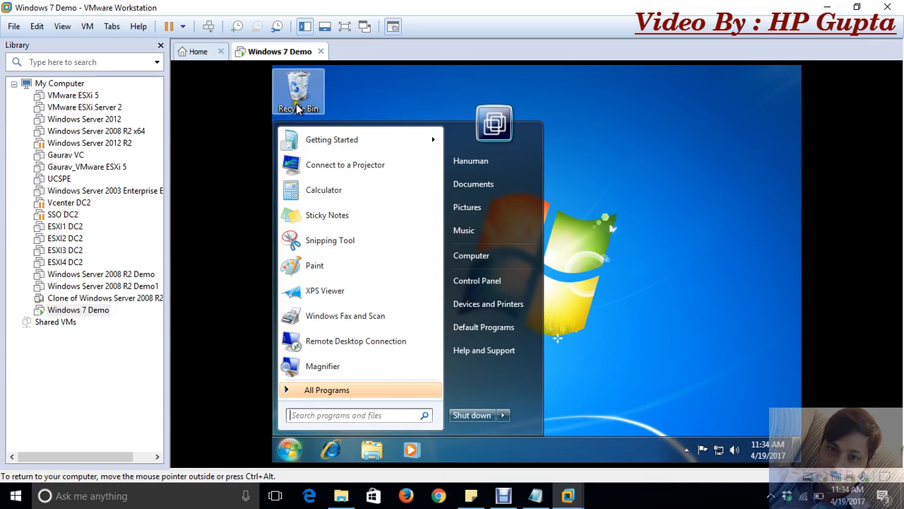
pyautogui.click(73, 309)
pyautogui.rightClick(73, 309)
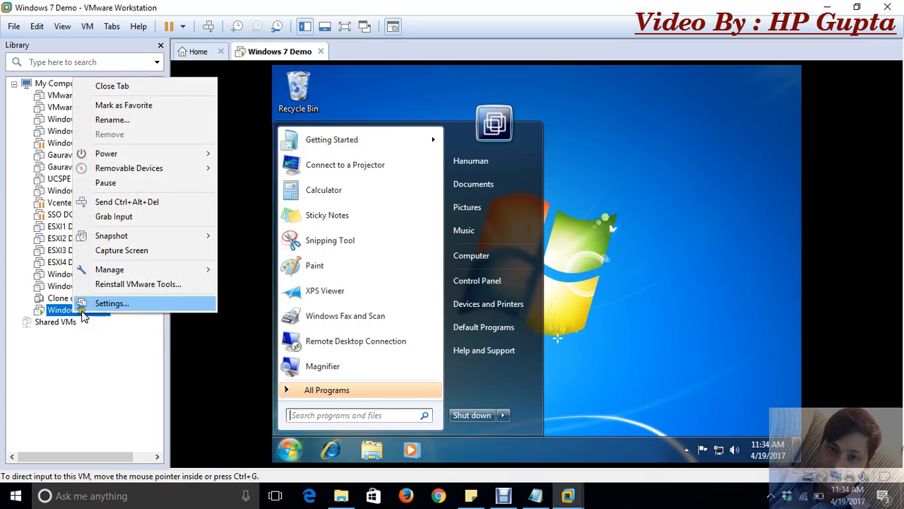
pyautogui.moveTo(137, 152)
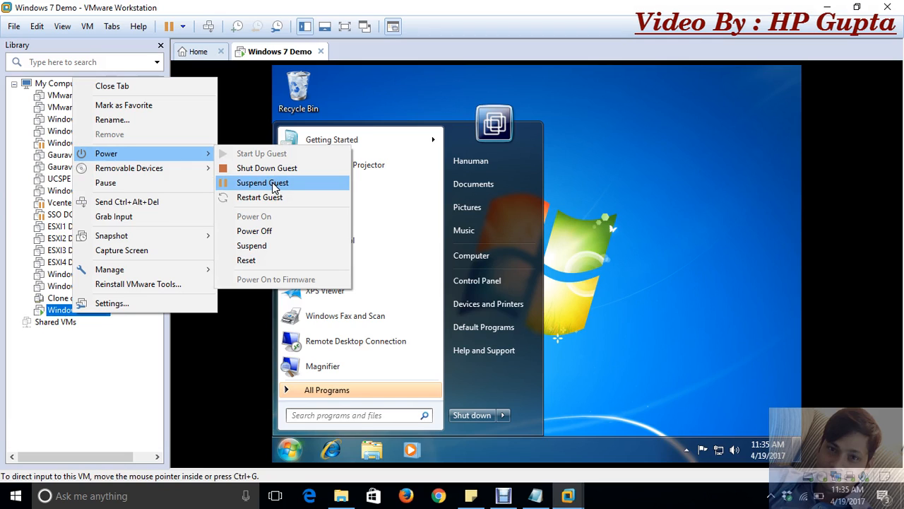
pyautogui.click(525, 6)
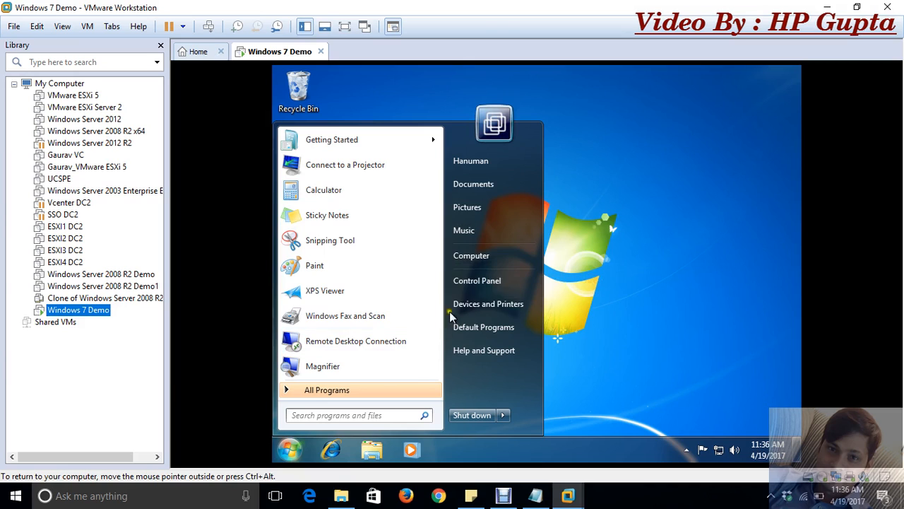
# - Suspend the Windows 7 Demo guest and close VMware Workstation along with the Sessions folder window
pyautogui.rightClick(263, 56)
pyautogui.moveTo(306, 93)
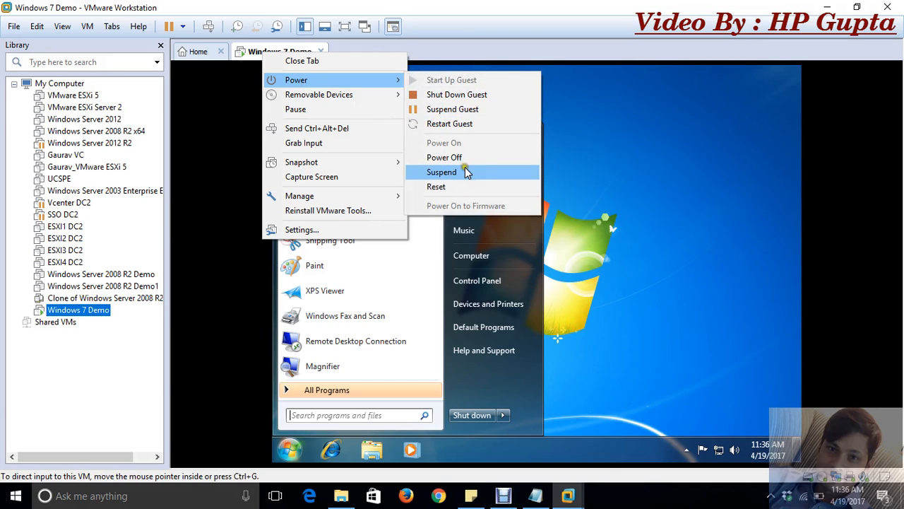
pyautogui.click(459, 111)
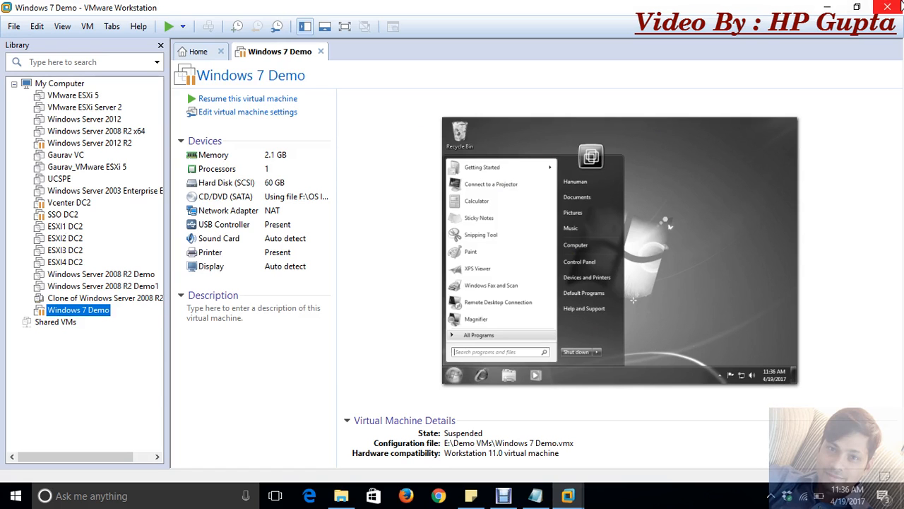
pyautogui.click(898, 6)
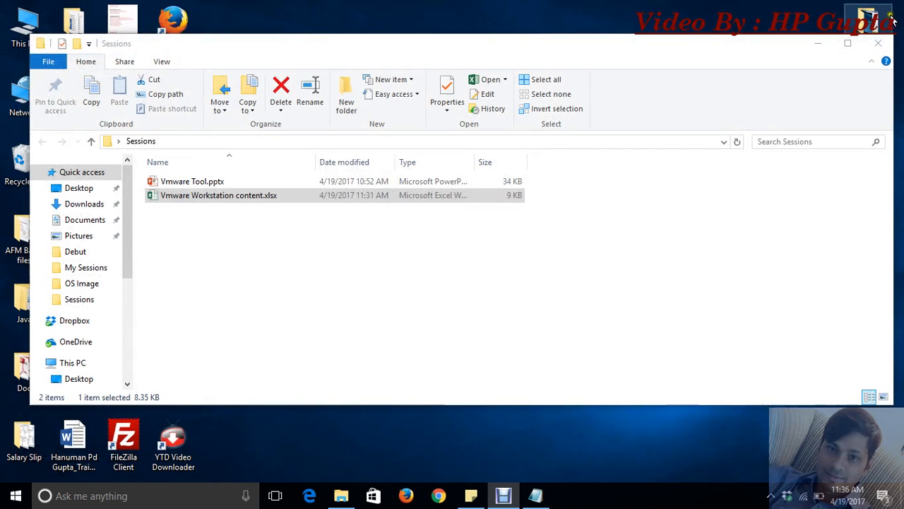
pyautogui.click(883, 8)
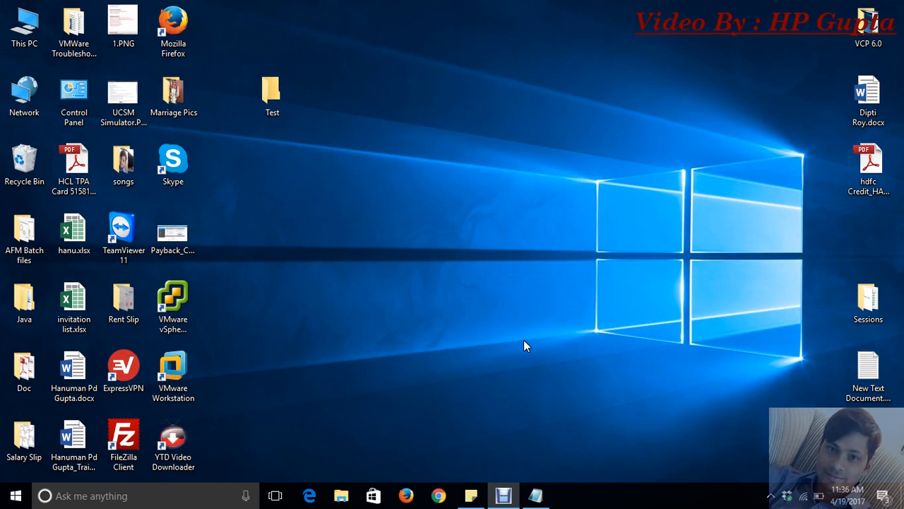
# - Relaunch VMware Workstation as administrator and resume the Windows 7 Demo virtual machine
pyautogui.rightClick(180, 360)
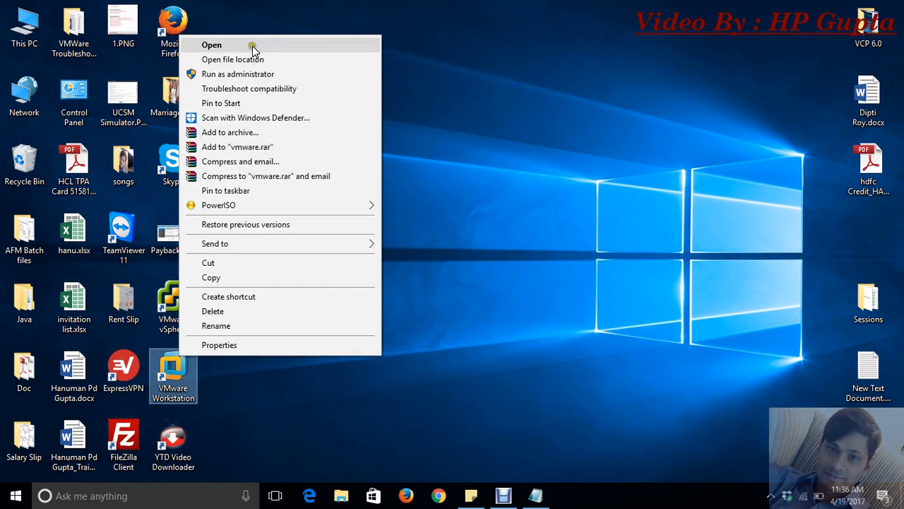
pyautogui.click(255, 76)
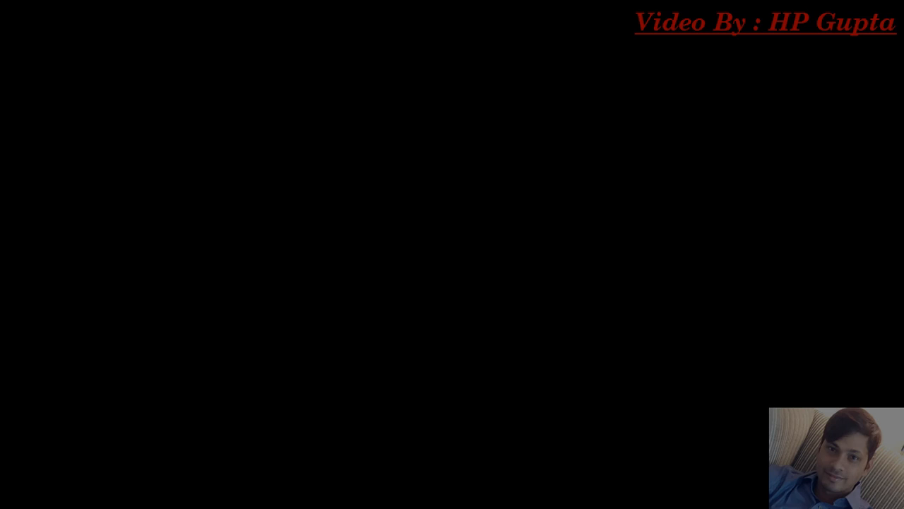
pyautogui.click(404, 347)
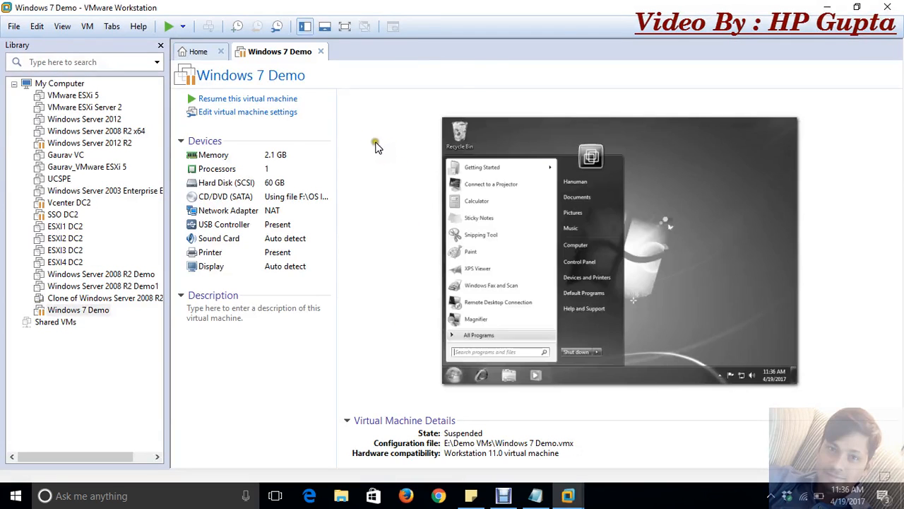
pyautogui.click(257, 103)
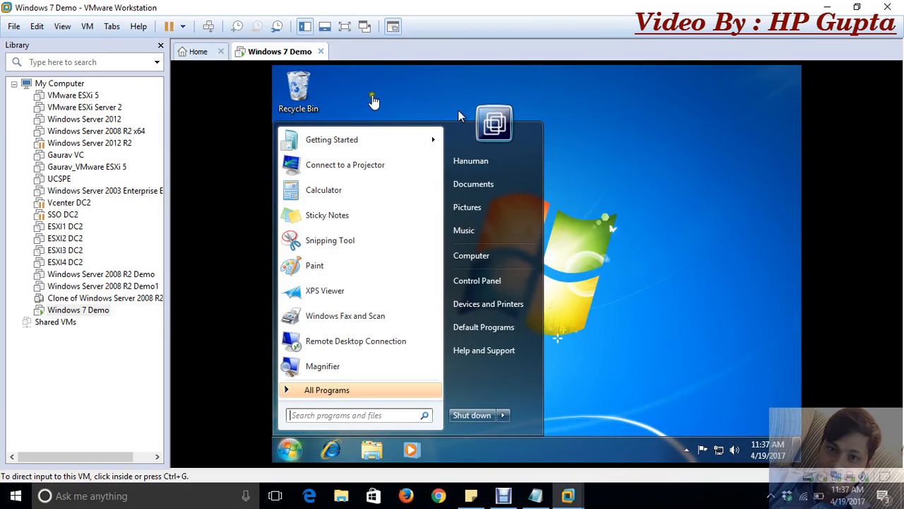
# - Look over the Restart Guest and Reset power options of the resumed Windows 7 Demo virtual machine
pyautogui.rightClick(293, 58)
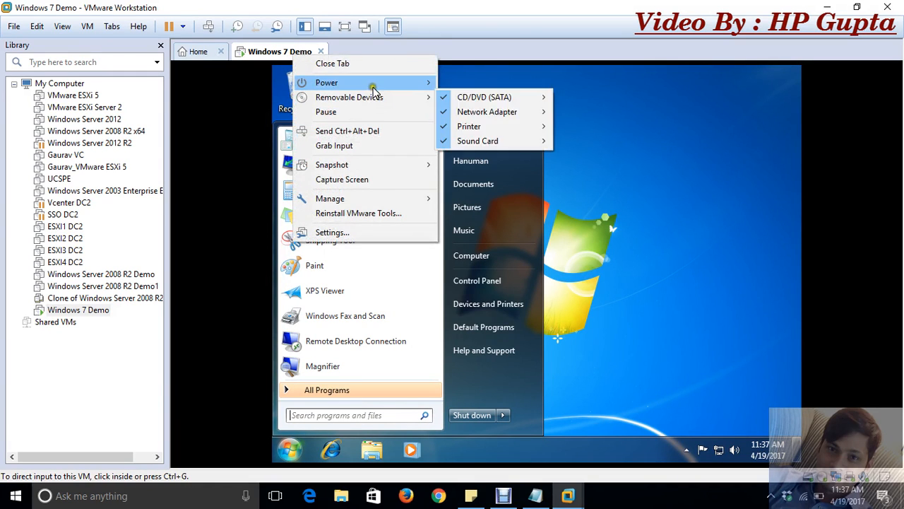
pyautogui.moveTo(385, 86)
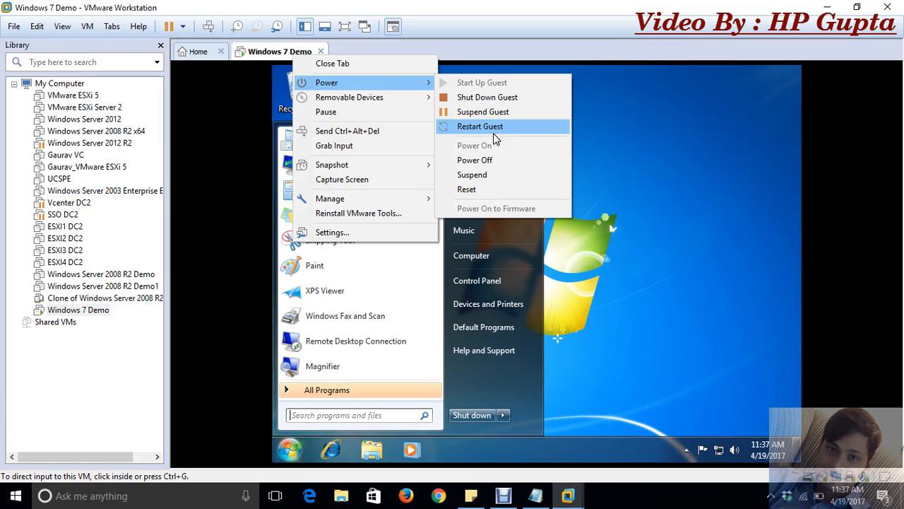
pyautogui.click(488, 191)
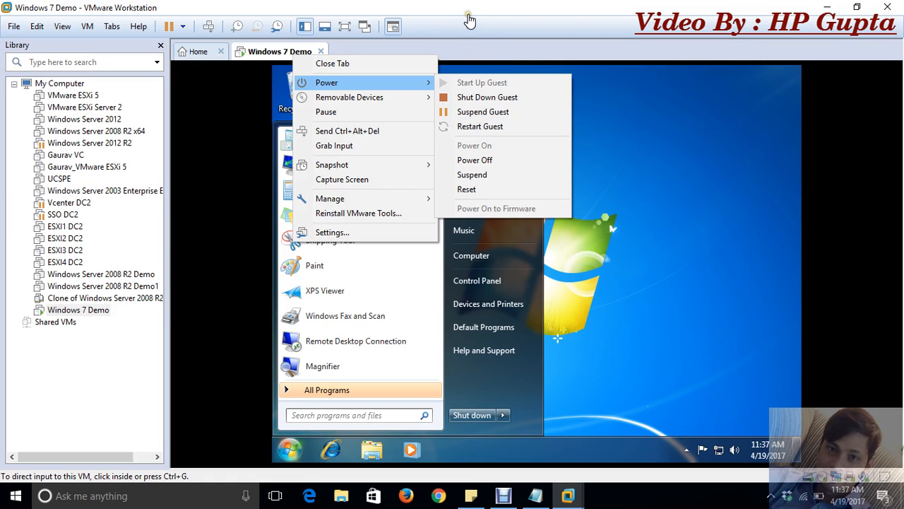
pyautogui.click(471, 53)
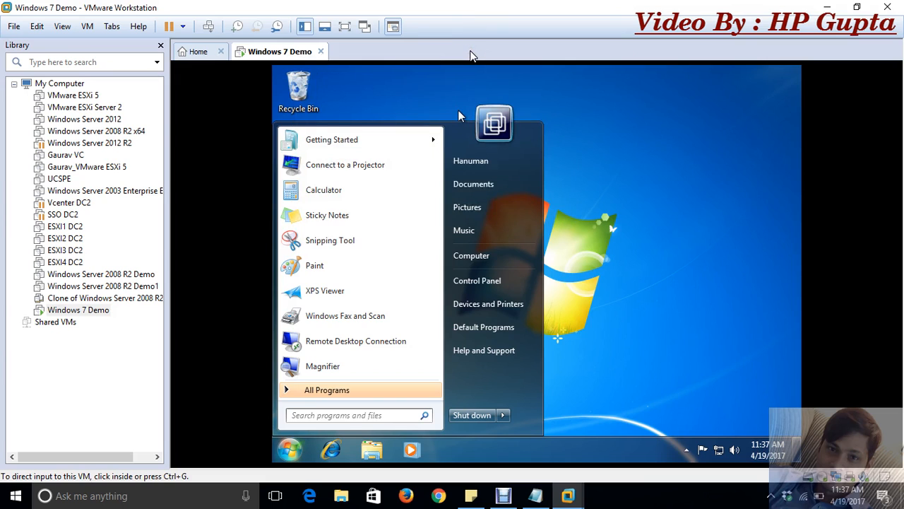
# - Review the memory, processor and hard disk settings of the running Windows 7 Demo virtual machine and cancel the dialog
pyautogui.rightClick(294, 59)
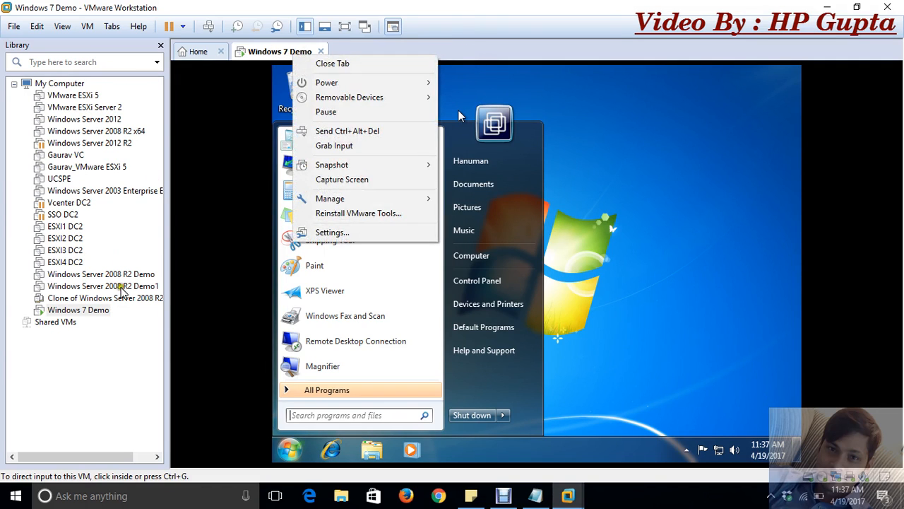
pyautogui.click(83, 311)
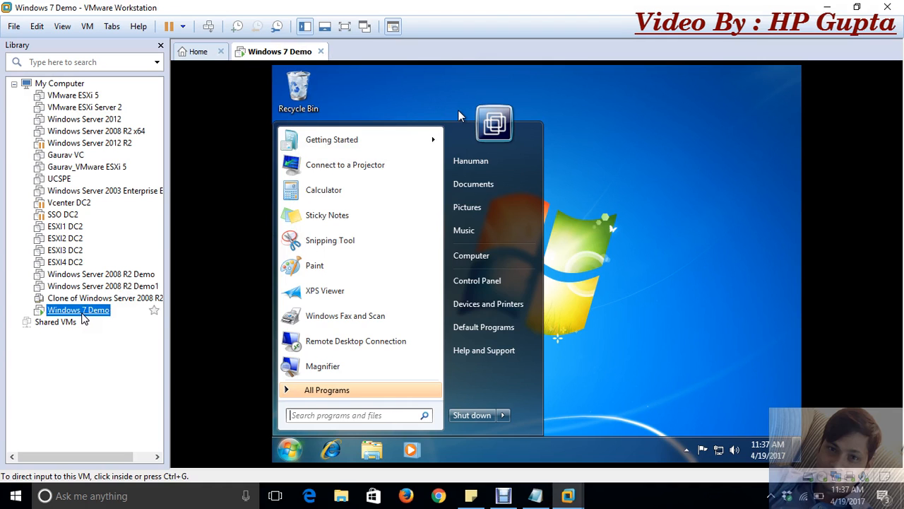
pyautogui.rightClick(82, 313)
pyautogui.click(115, 303)
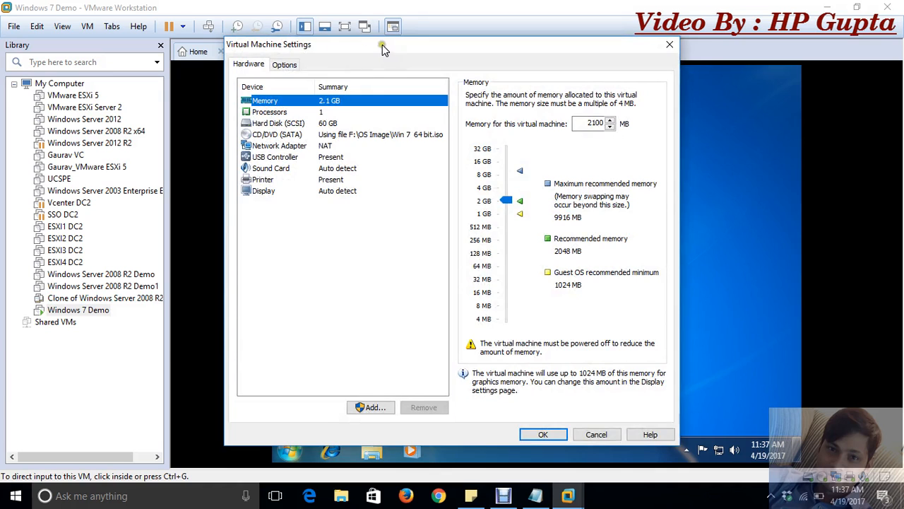
pyautogui.moveTo(382, 44); pyautogui.dragTo(586, 47)
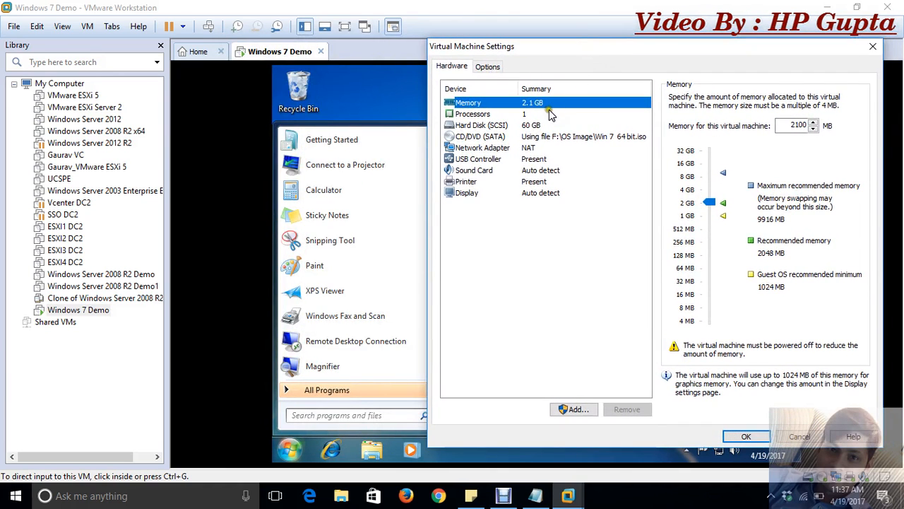
pyautogui.click(493, 117)
pyautogui.click(491, 127)
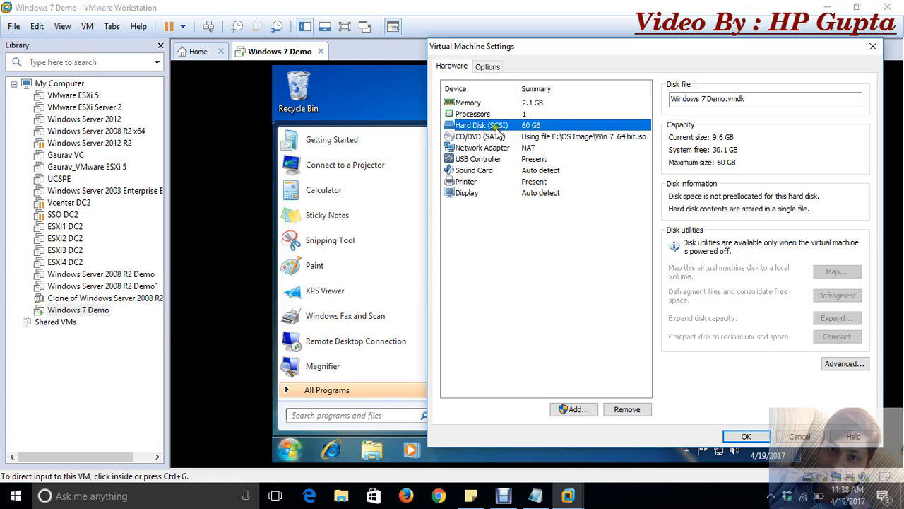
pyautogui.click(475, 105)
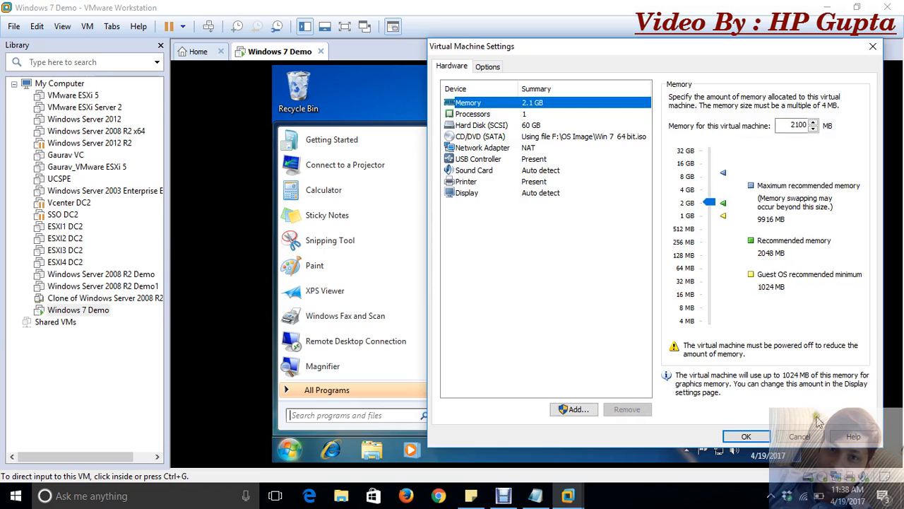
pyautogui.click(801, 436)
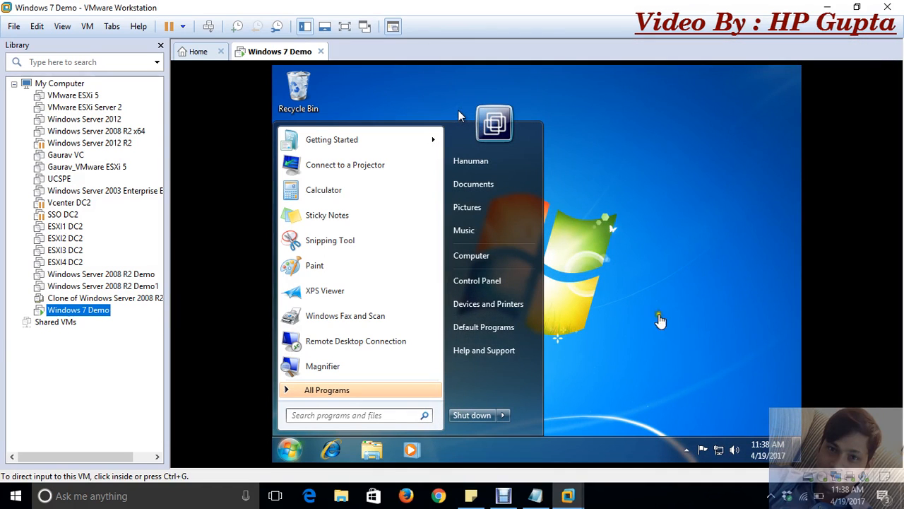
# - Shut down the guest operating system of the Windows 7 Demo virtual machine
pyautogui.rightClick(307, 58)
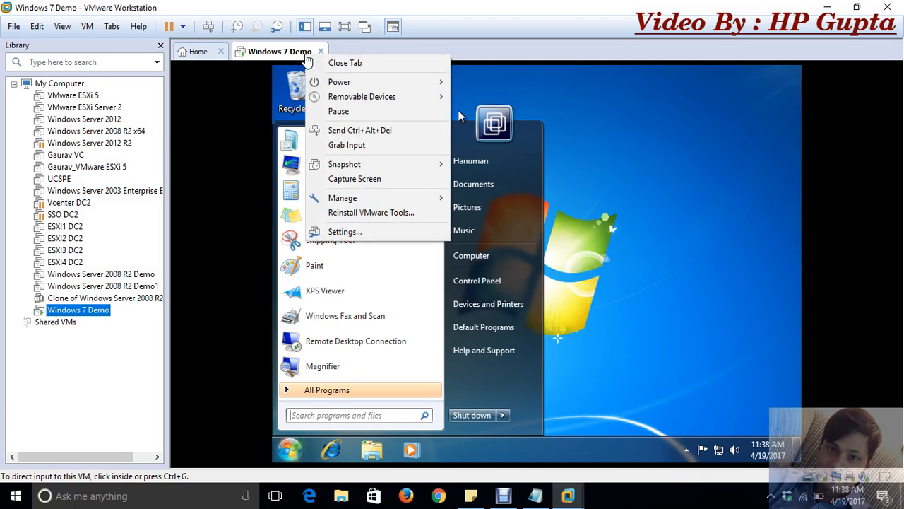
pyautogui.moveTo(385, 86)
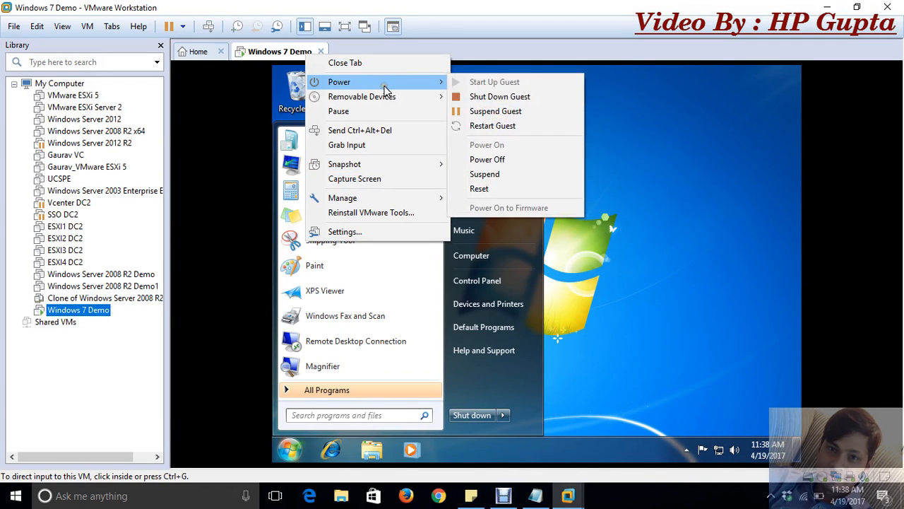
pyautogui.click(473, 99)
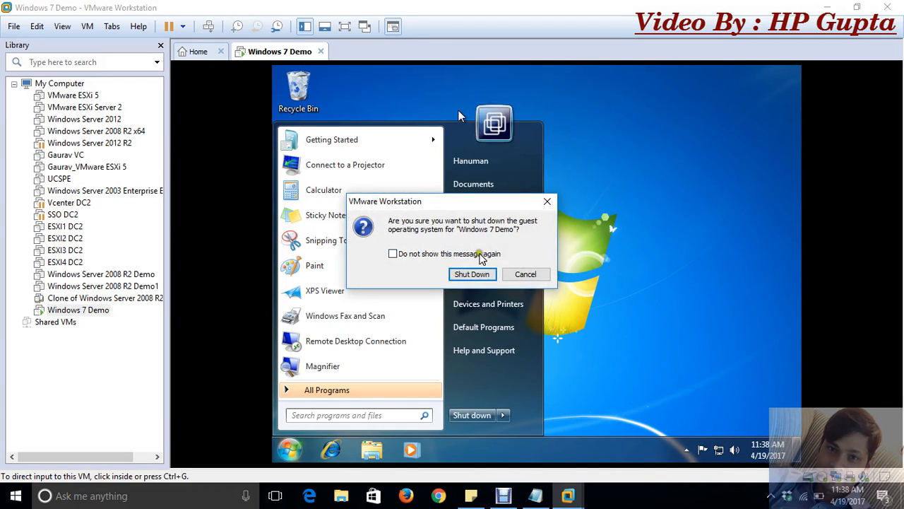
pyautogui.click(471, 275)
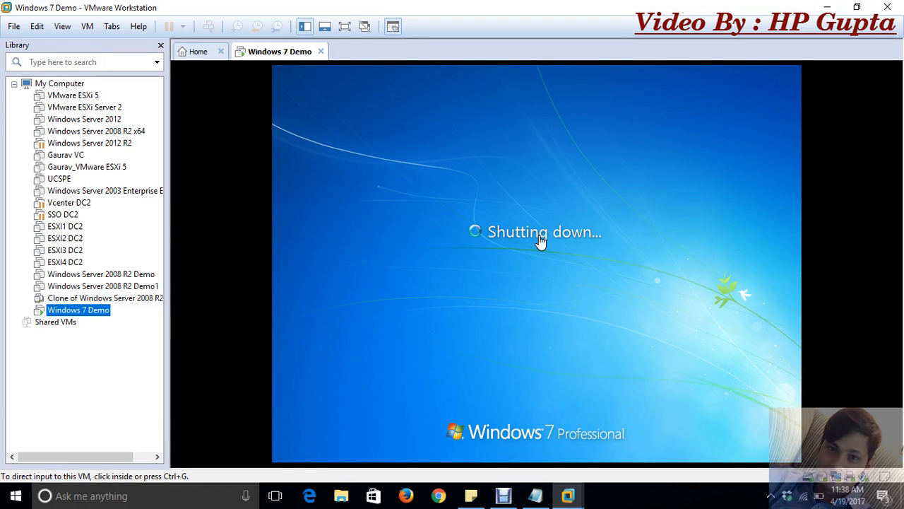
pyautogui.click(506, 497)
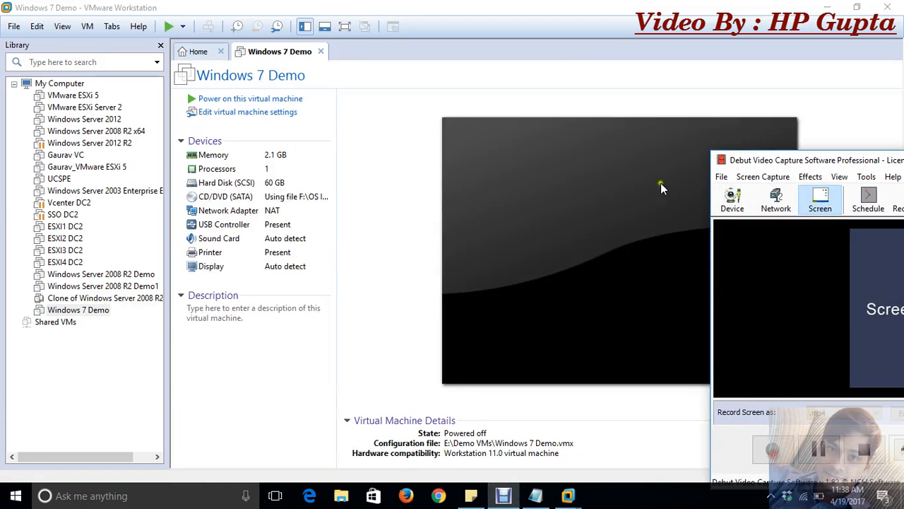
# - Open the hardware settings of the powered-off Windows 7 Demo virtual machine from the library and cancel the dialog
pyautogui.click(590, 75)
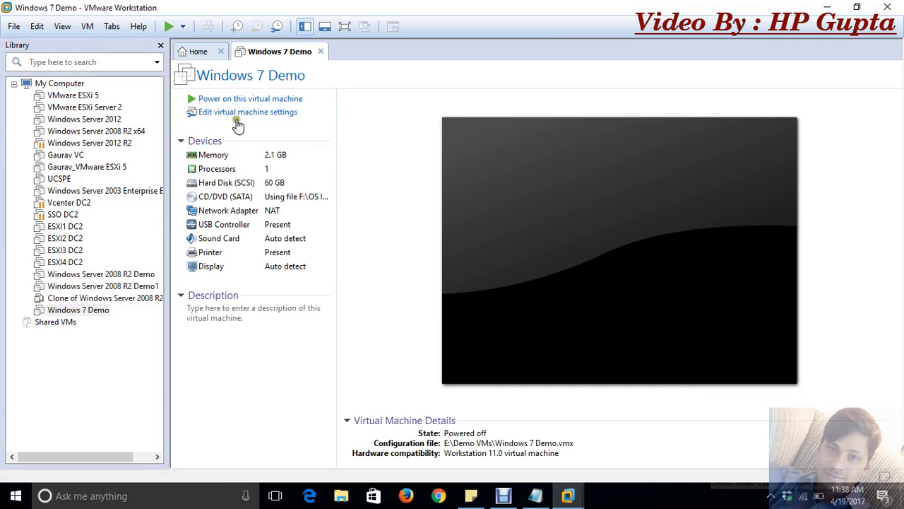
pyautogui.rightClick(98, 312)
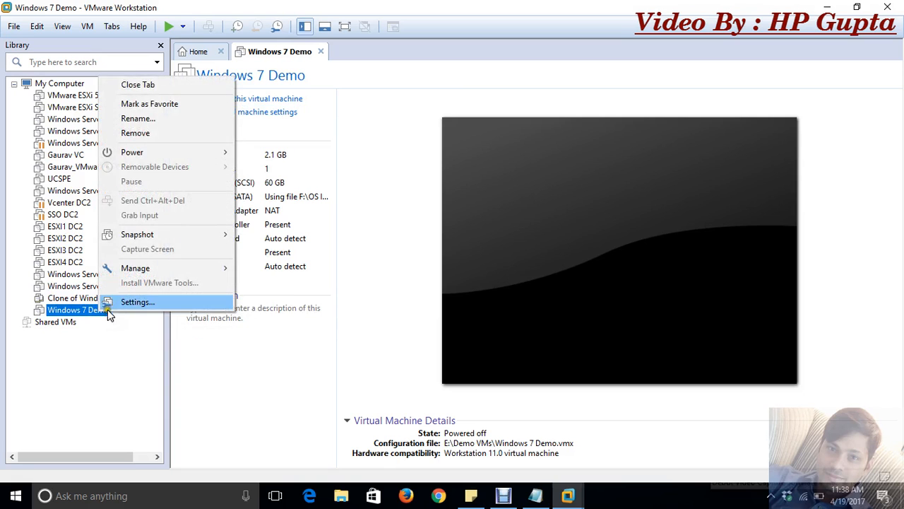
pyautogui.click(109, 305)
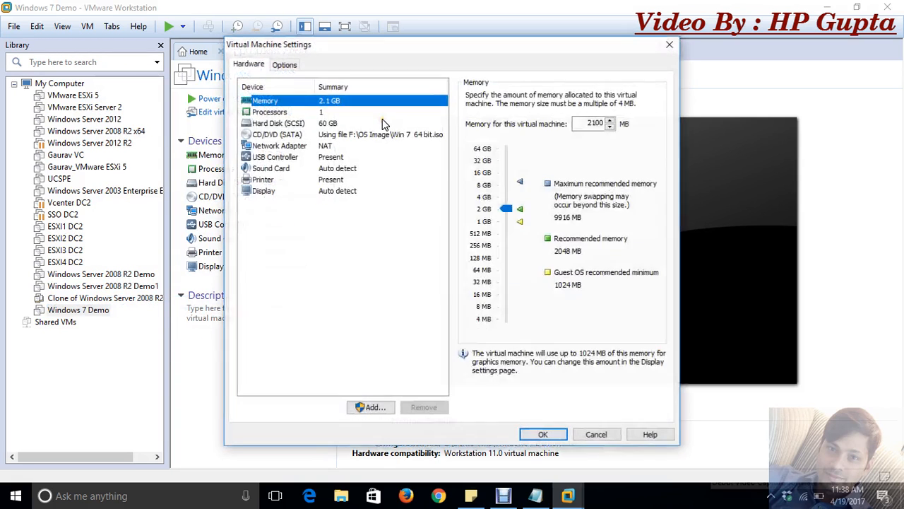
pyautogui.click(392, 111)
pyautogui.click(602, 435)
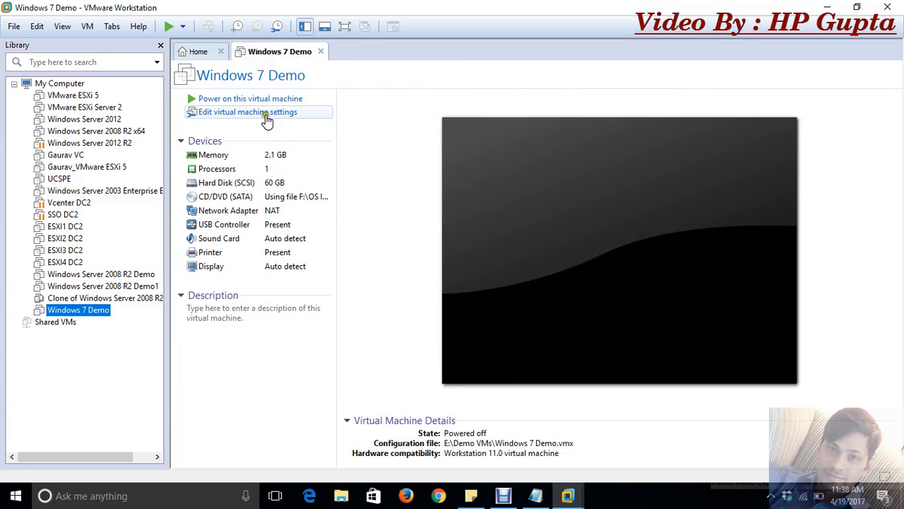
# - Set the memory of the Windows 7 Demo virtual machine to 3000 MB and save the settings
pyautogui.click(265, 119)
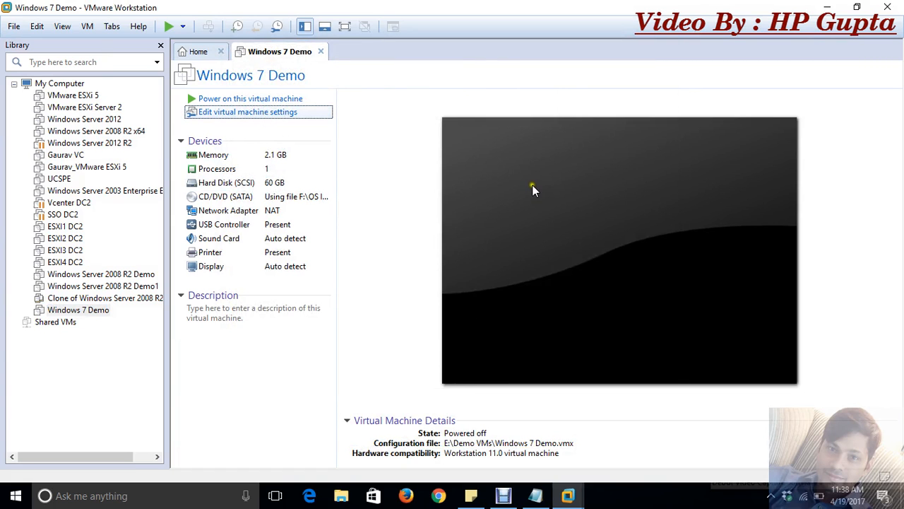
pyautogui.moveTo(412, 51); pyautogui.dragTo(557, 44)
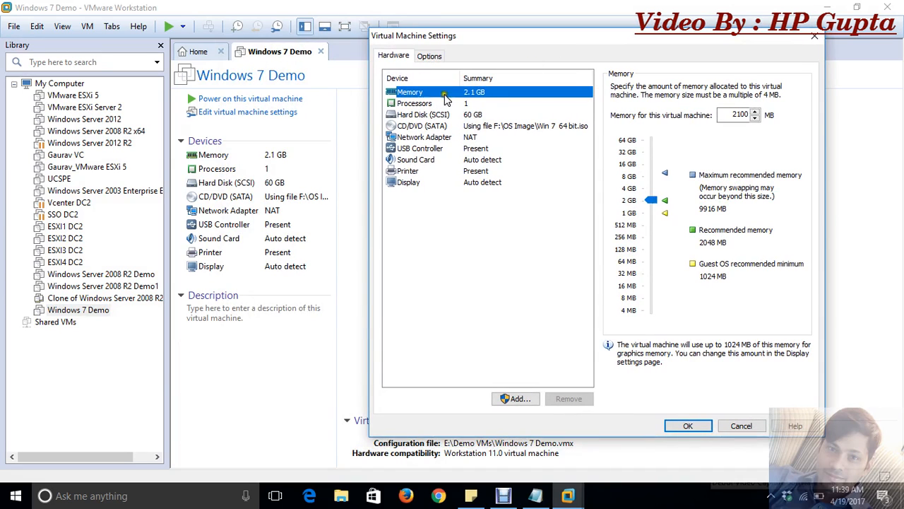
pyautogui.click(736, 115)
pyautogui.doubleClick(736, 115)
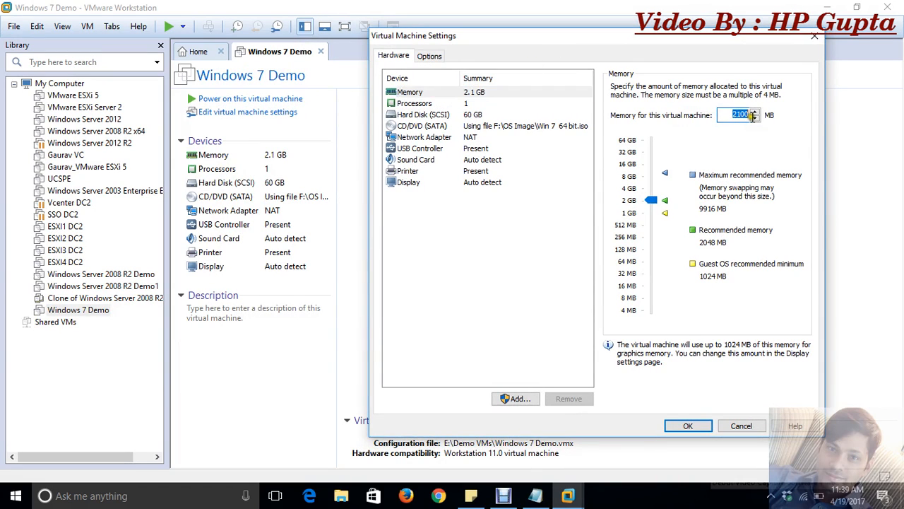
pyautogui.write('3')
pyautogui.click(688, 425)
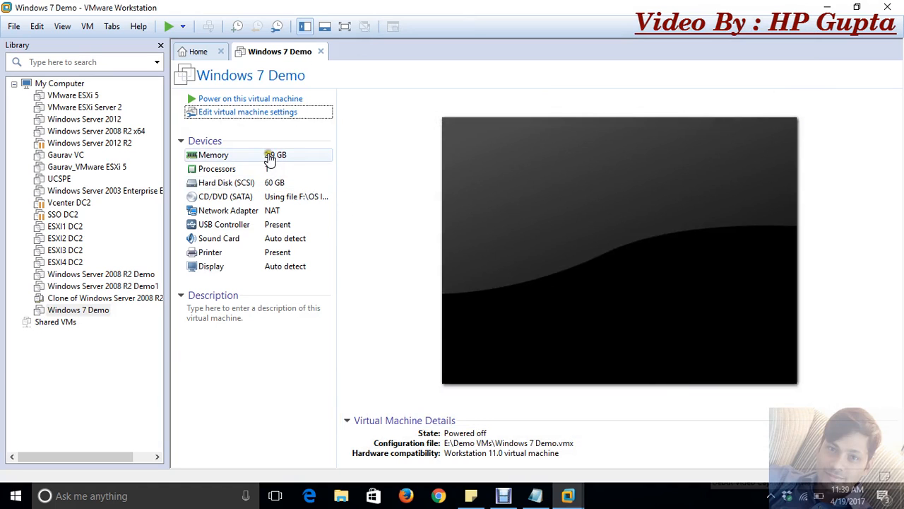
# - Review the processor and hard disk settings and the hardware types that can be added, cancelling without changes
pyautogui.click(229, 172)
pyautogui.doubleClick(231, 172)
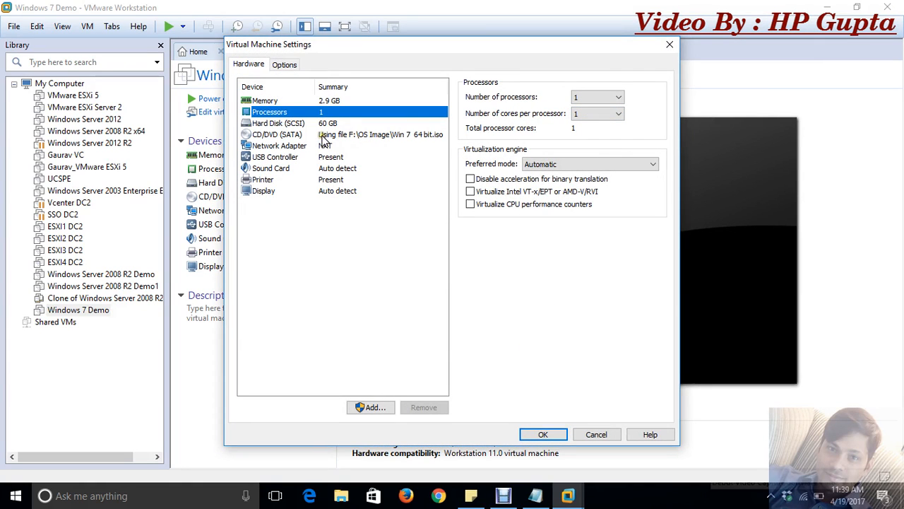
pyautogui.click(302, 124)
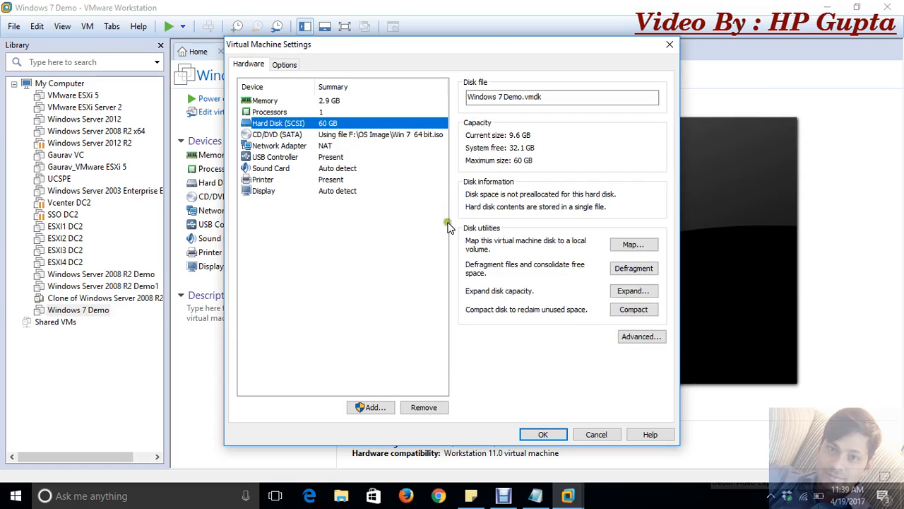
pyautogui.click(377, 408)
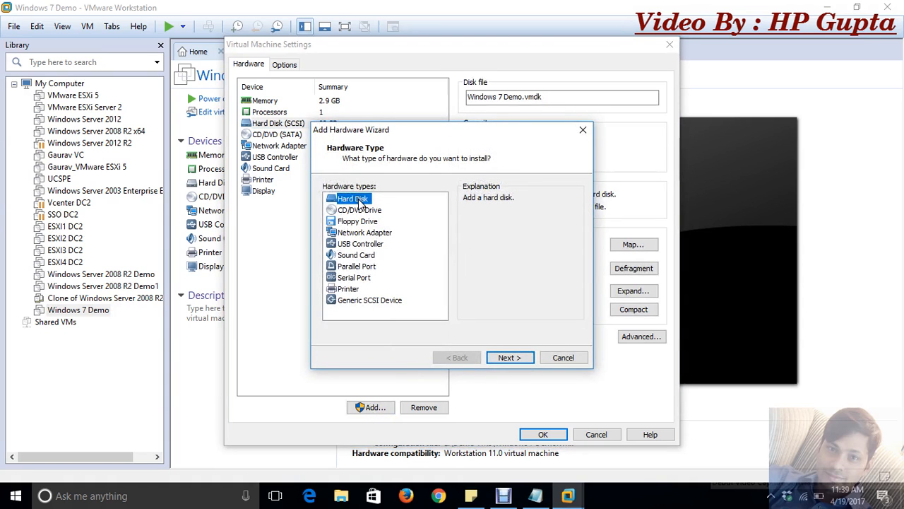
pyautogui.click(563, 358)
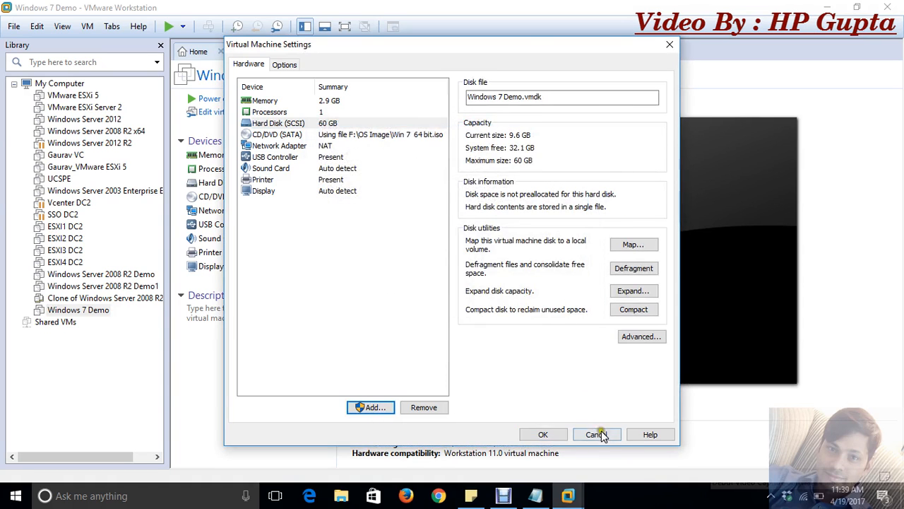
pyautogui.click(598, 434)
# - Start adding a hard disk to the Windows 7 Demo virtual machine, choosing the SCSI type and a new virtual disk
pyautogui.click(263, 115)
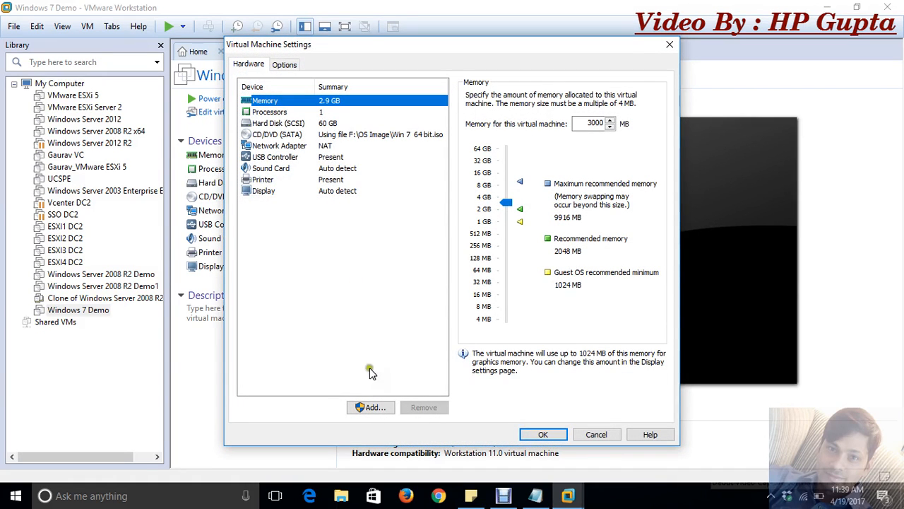
pyautogui.click(372, 410)
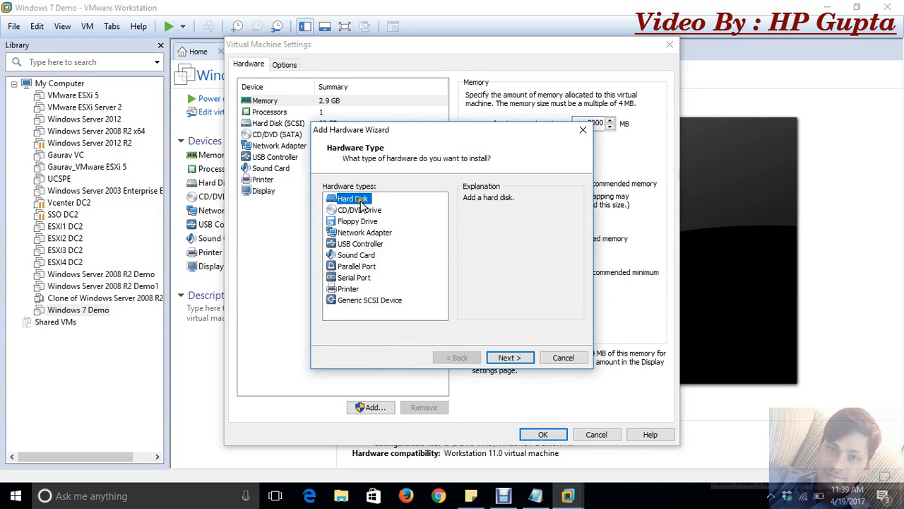
pyautogui.click(511, 360)
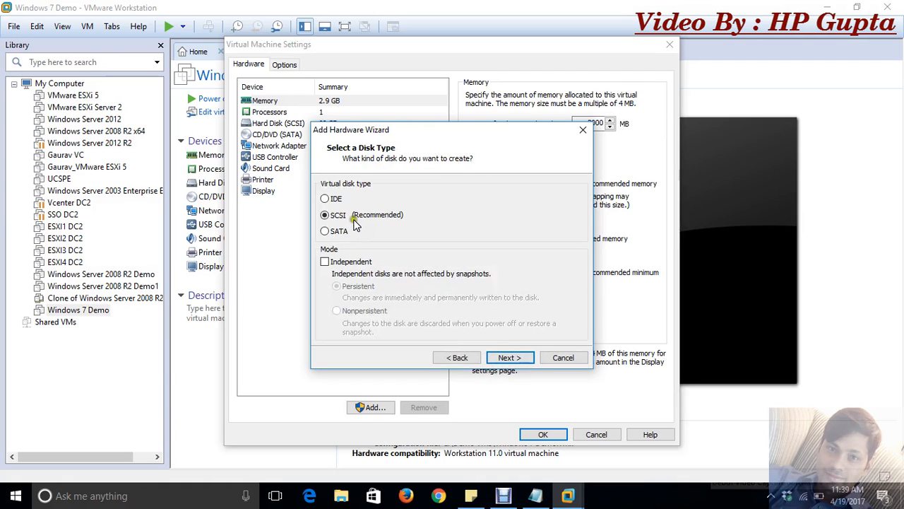
pyautogui.click(507, 349)
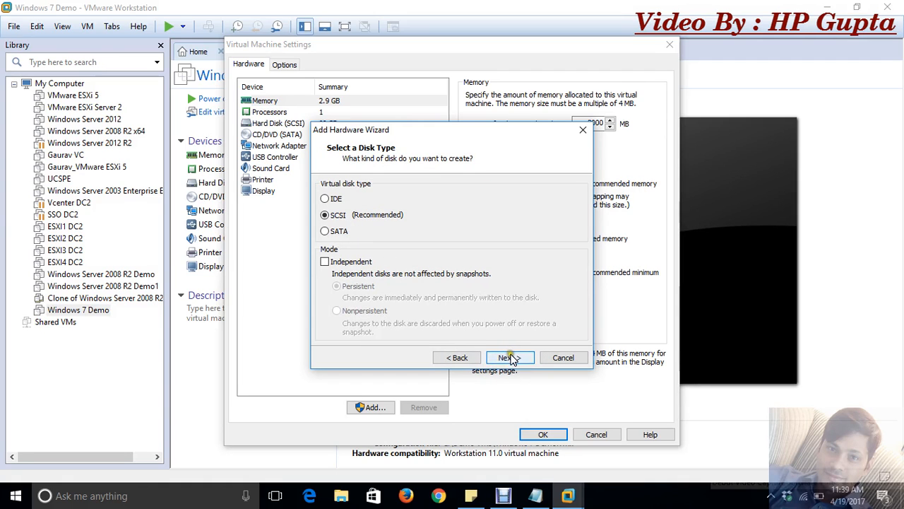
pyautogui.click(511, 360)
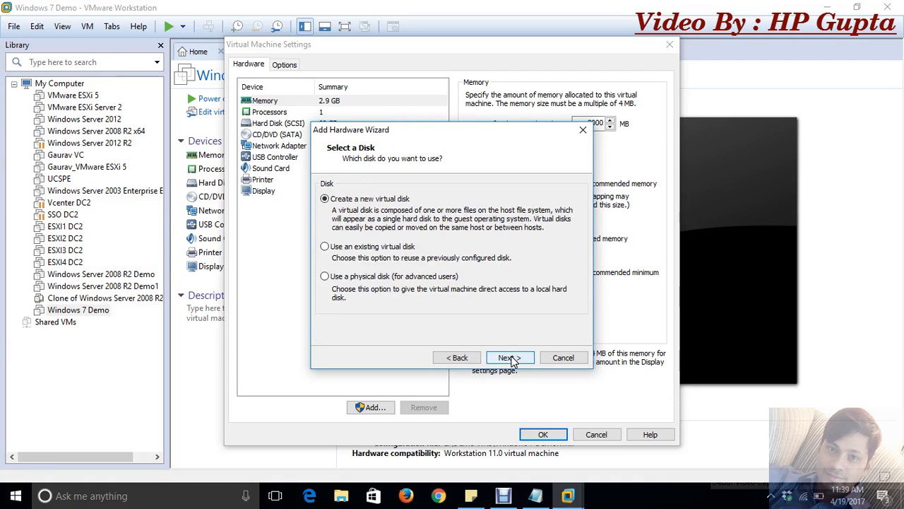
pyautogui.click(395, 211)
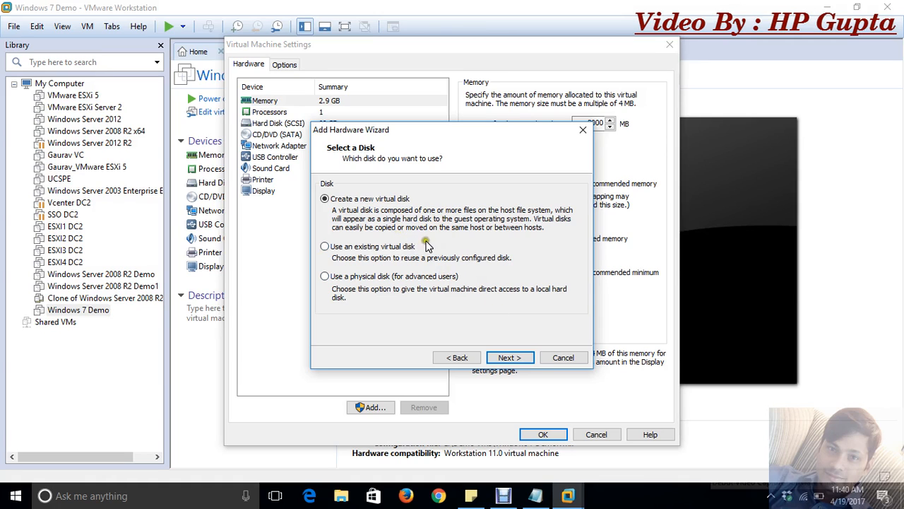
pyautogui.click(510, 358)
# - Set the new disk's maximum size to 10 GB and store the virtual disk as a single file
pyautogui.click(428, 183)
pyautogui.write('10.0')
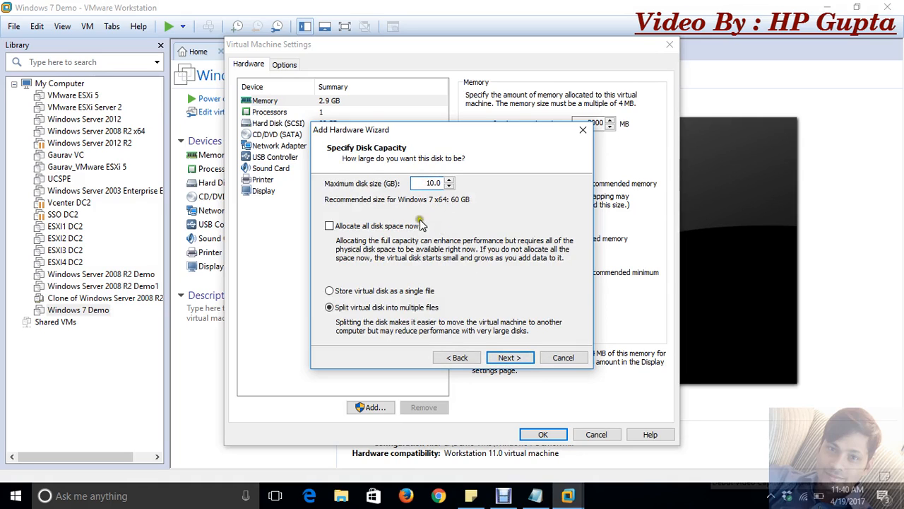
pyautogui.click(359, 291)
pyautogui.click(521, 358)
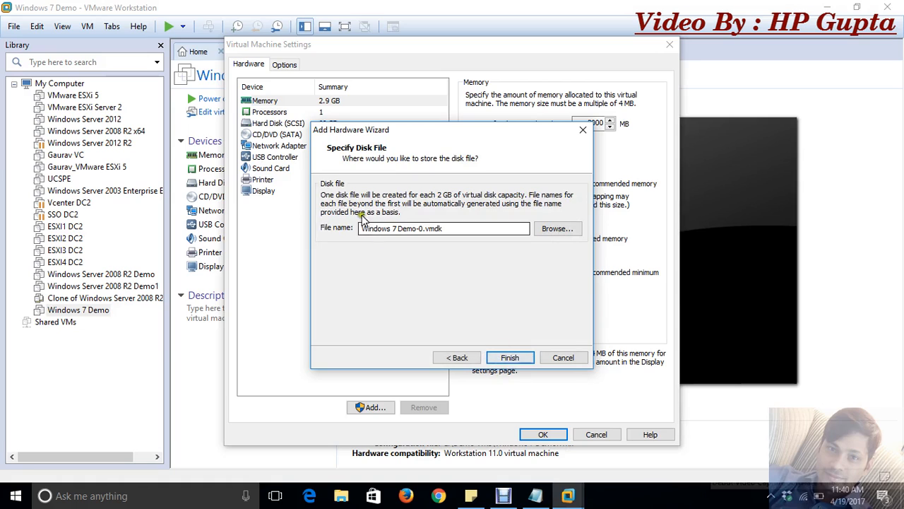
# - Name the disk file Windows 7 Demo-1.vmdk, finish adding the disk and save the virtual machine settings
pyautogui.click(425, 228)
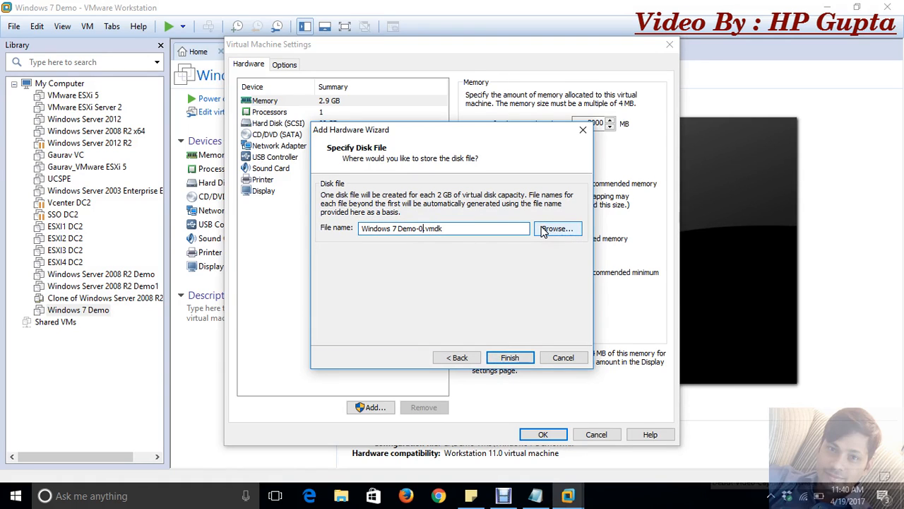
pyautogui.press('BackSpace')
pyautogui.write('1')
pyautogui.click(507, 359)
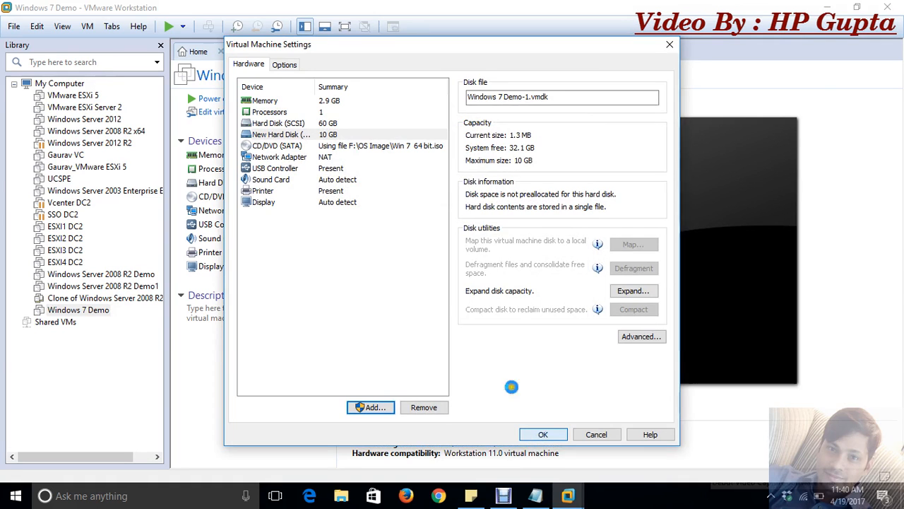
pyautogui.click(538, 434)
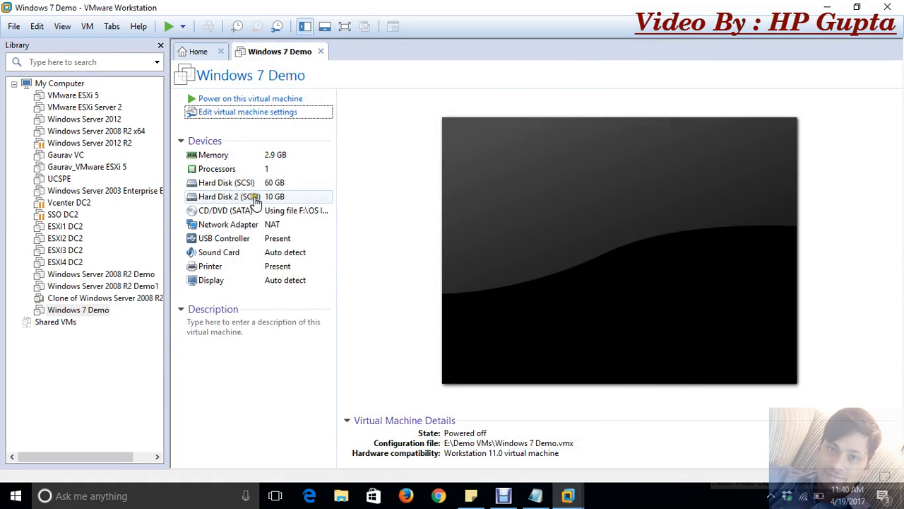
# - Power on the Windows 7 Demo virtual machine, log in to Windows with the account password and release input to the host
pyautogui.click(253, 102)
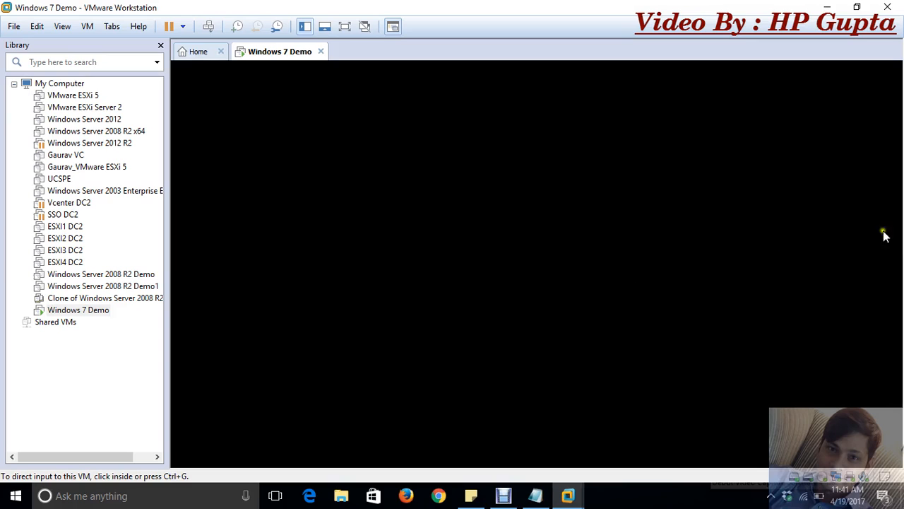
pyautogui.moveTo(503, 497)
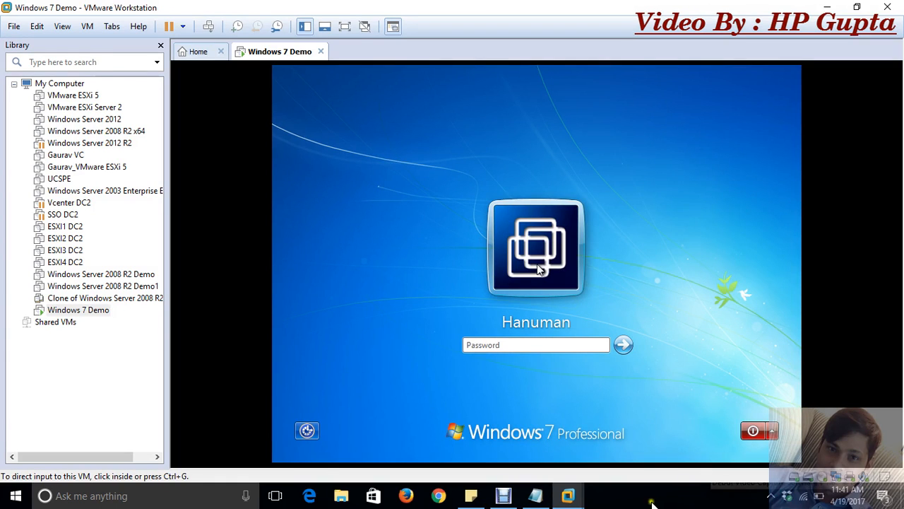
pyautogui.click(525, 346)
pyautogui.write('•')
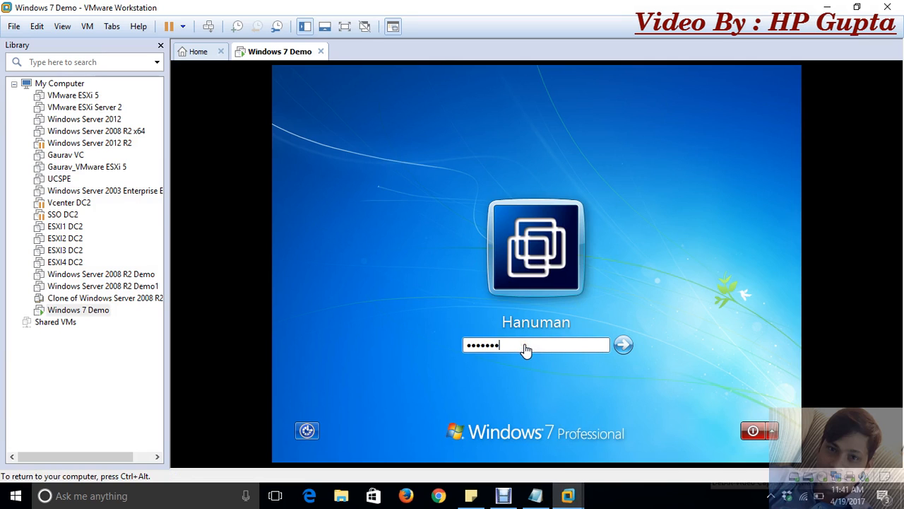
pyautogui.press('Return')
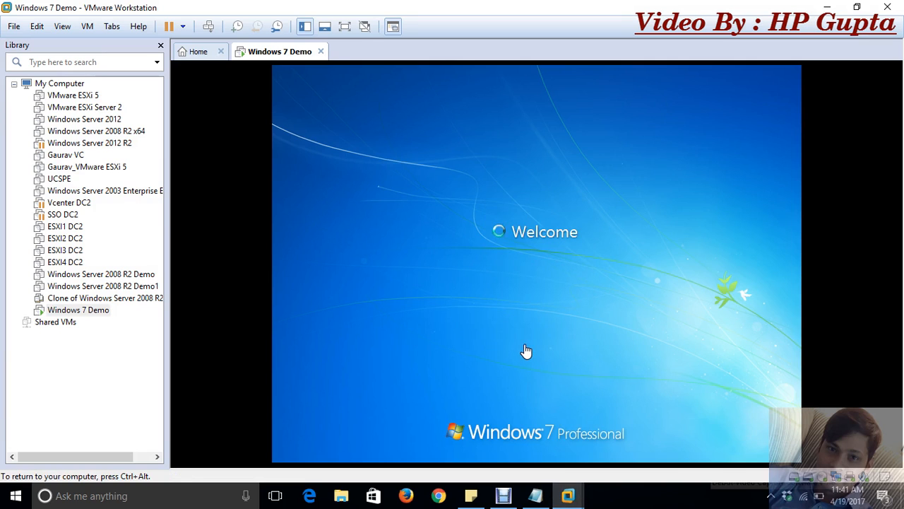
pyautogui.hotkey('ctrl', 'alt')
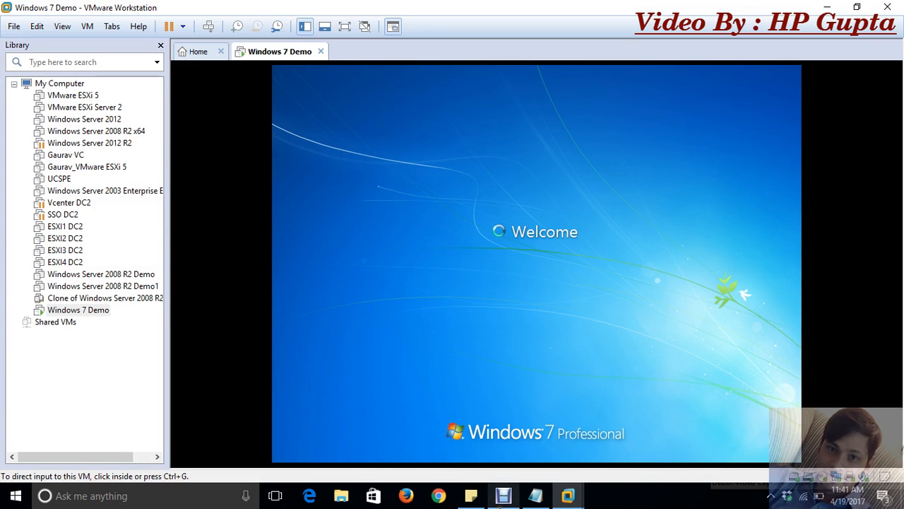